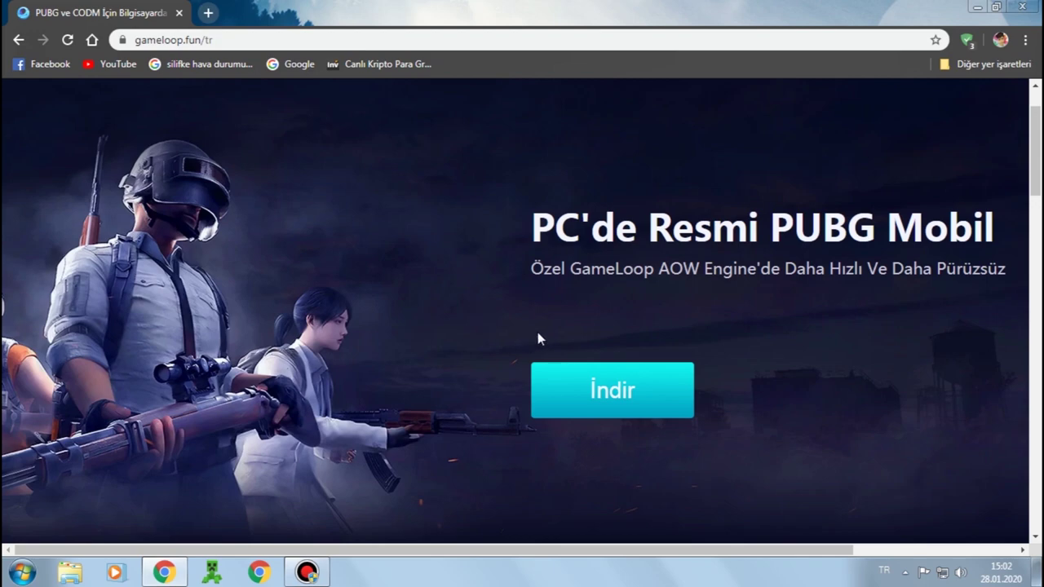
- Save the GameLoop installer from gameloop.fun to Masaüstü and close Chrome
scroll(555, 237, down, 2)
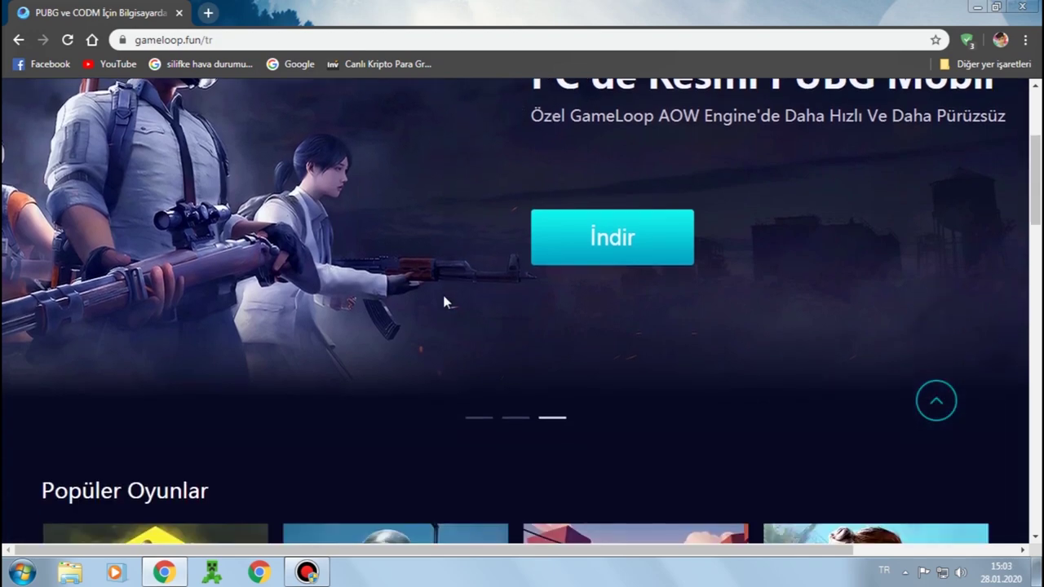
scroll(445, 301, up, 2)
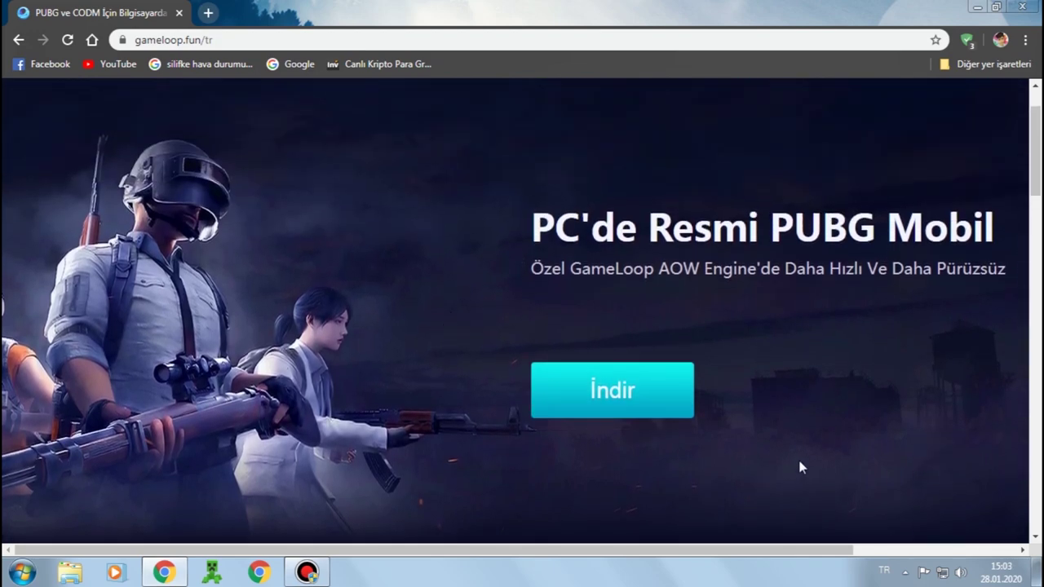
click(624, 412)
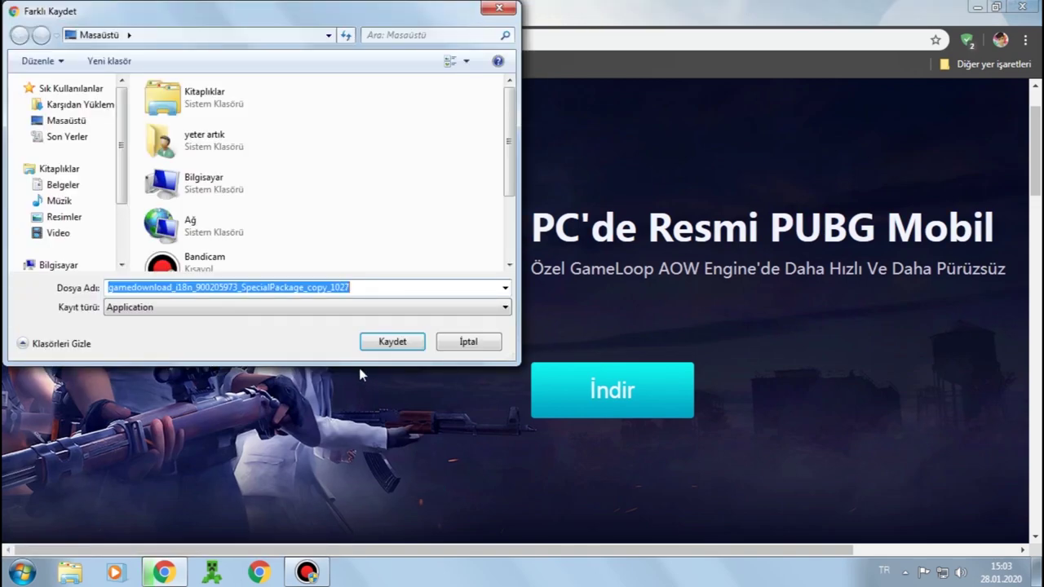
click(392, 341)
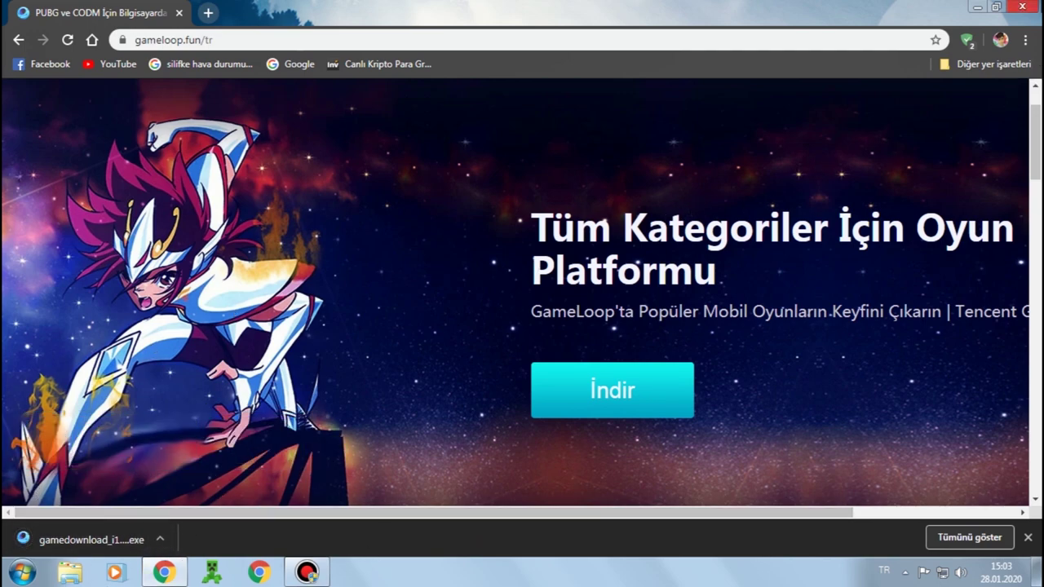
click(1023, 7)
right_click(119, 331)
- Refresh the desktop, install GameLoop from the gamedownload file, and start it
click(154, 373)
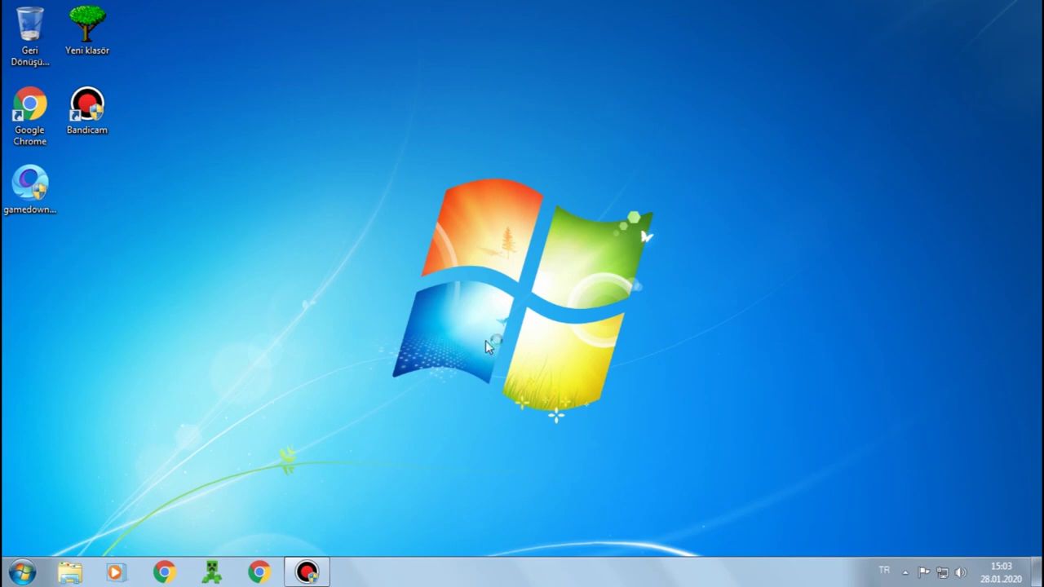
click(506, 377)
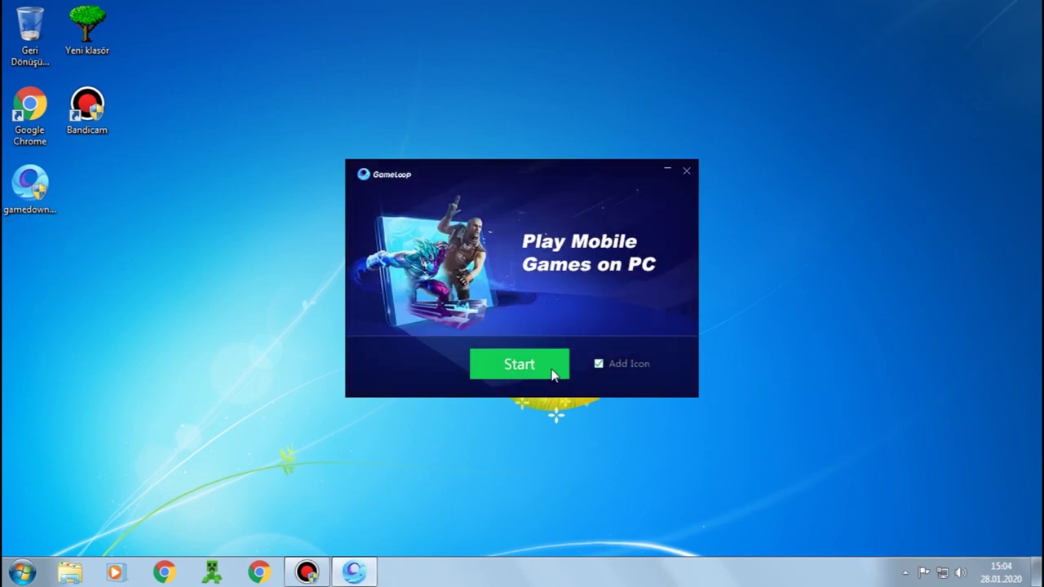
click(519, 365)
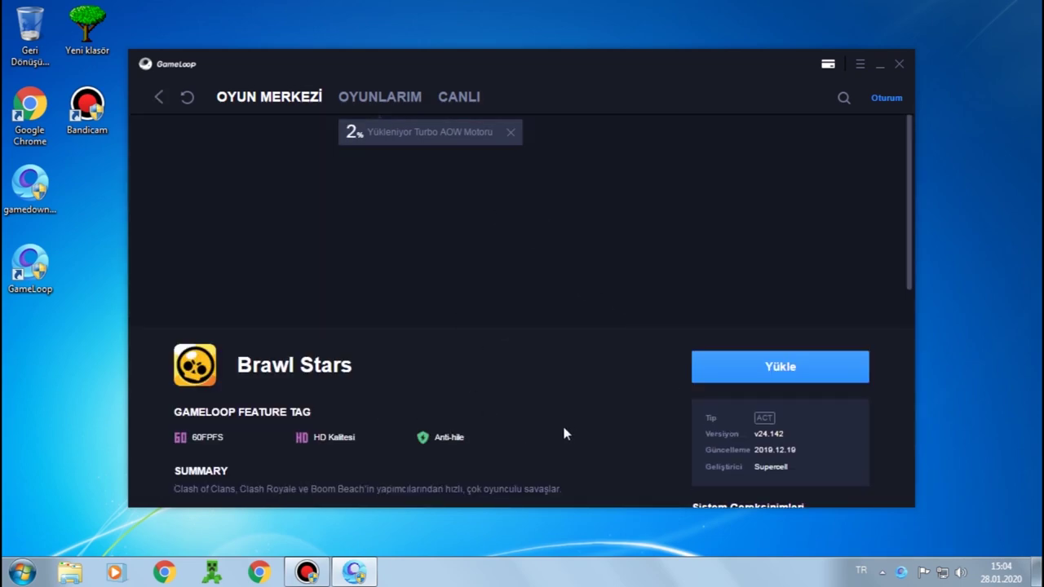
- Start installing Brawl Stars with Yükle on its GameLoop page
click(758, 376)
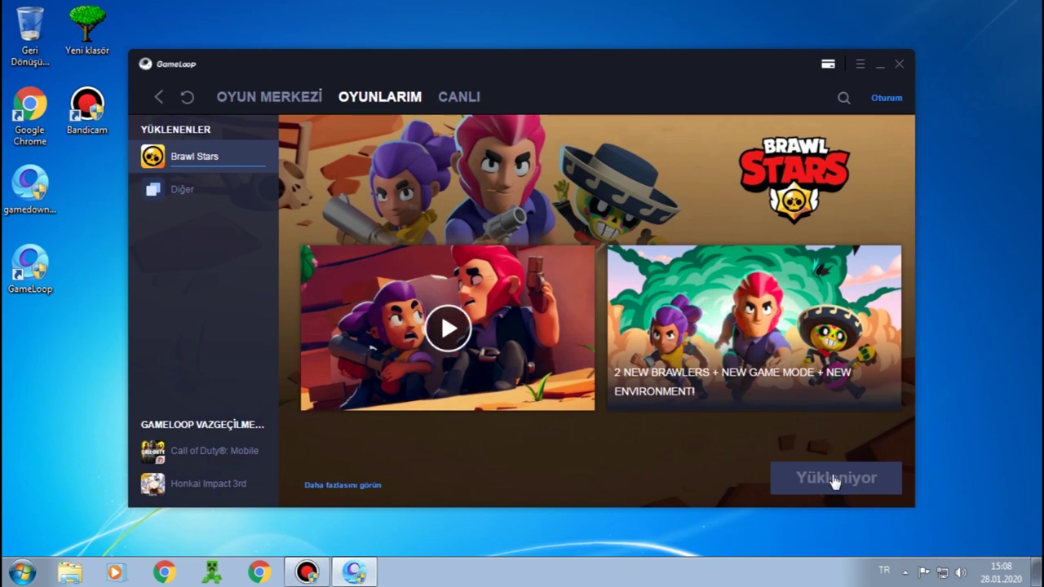
- Browse the OYUN MERKEZİ page, then return to OYUNLARIM
click(300, 100)
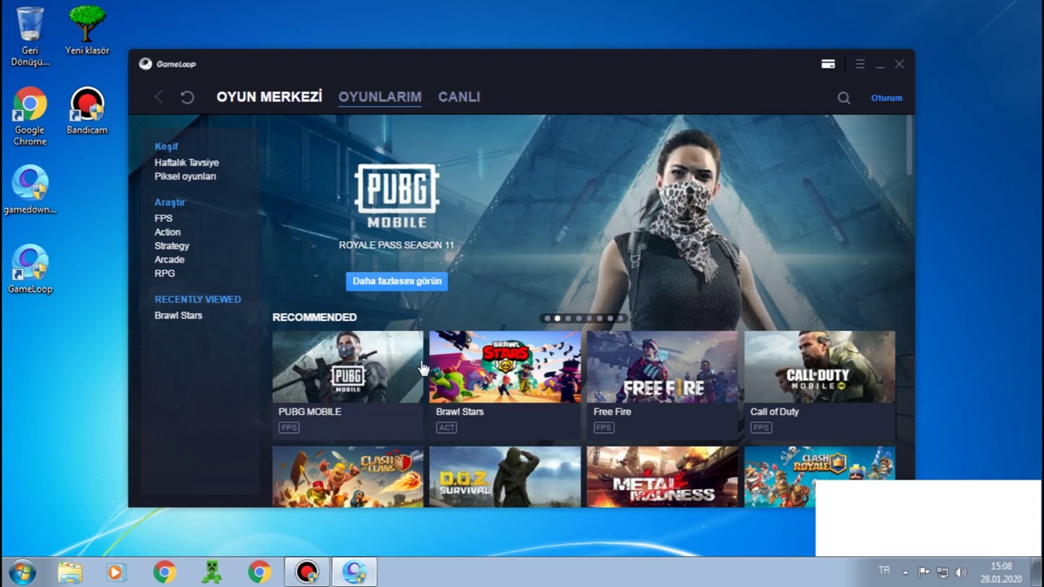
scroll(421, 365, down, 2)
scroll(421, 365, down, 1)
scroll(421, 357, down, 1)
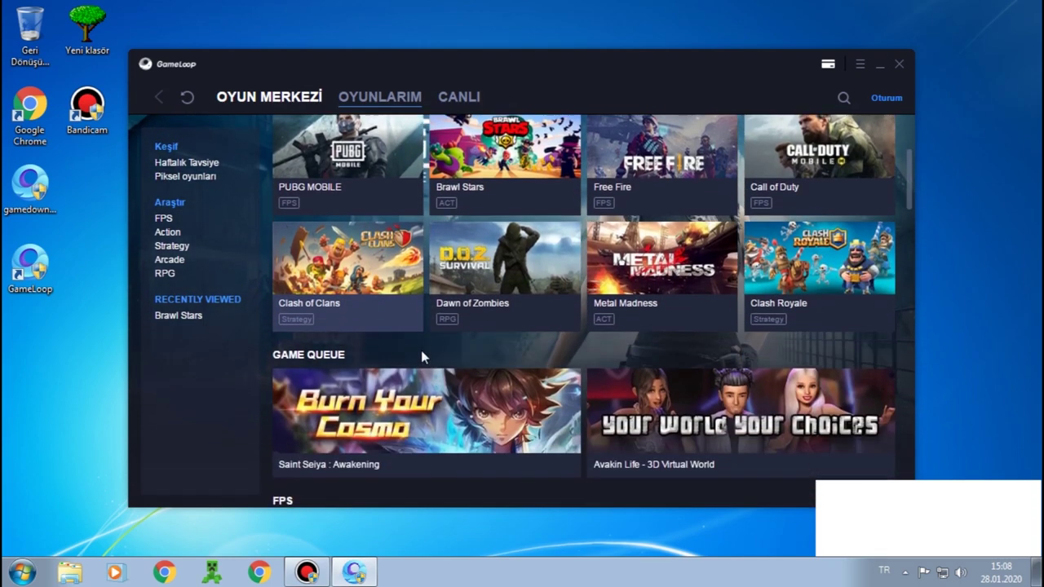
scroll(572, 333, down, 5)
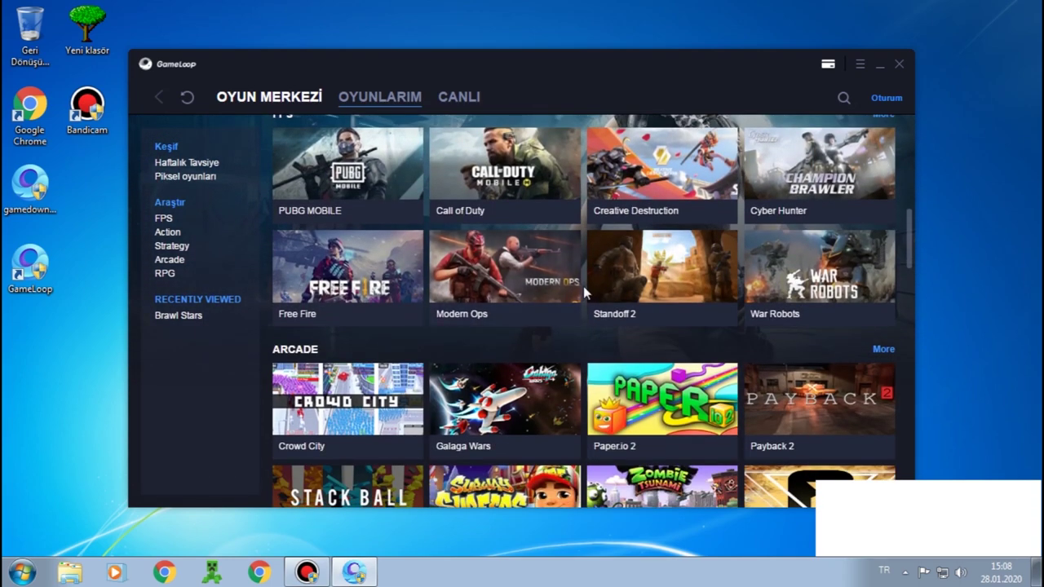
scroll(583, 287, down, 4)
scroll(585, 296, down, 4)
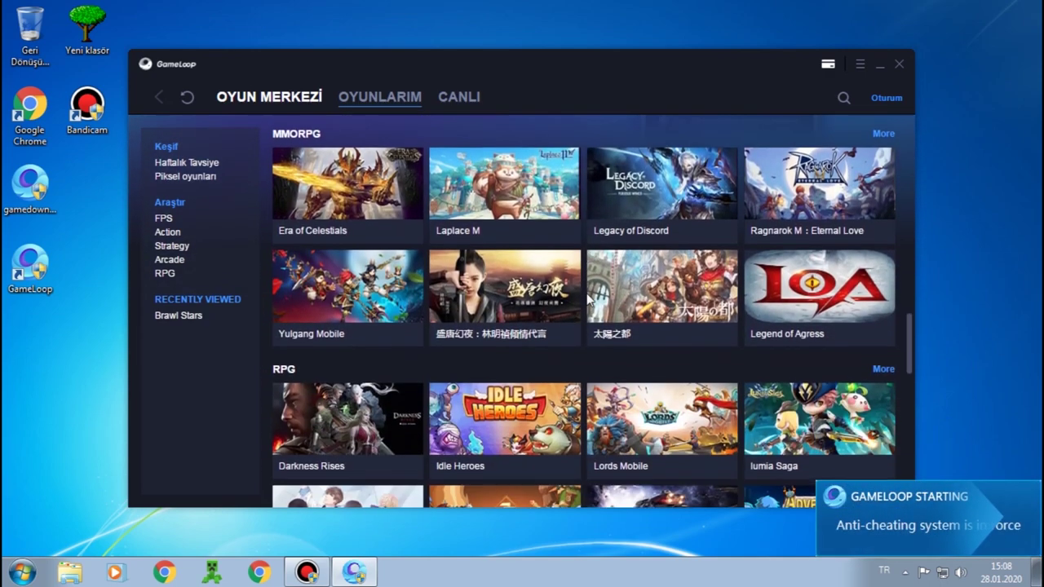
scroll(589, 299, down, 2)
click(380, 96)
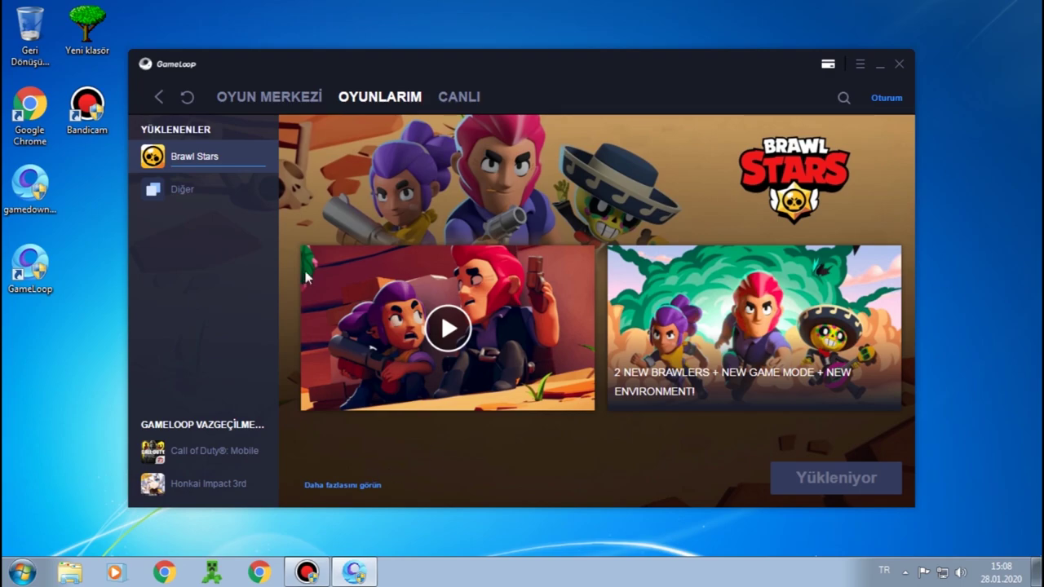
- Browse OYUN MERKEZİ again, then bring up the emulator showing Brawl Stars installing
click(287, 98)
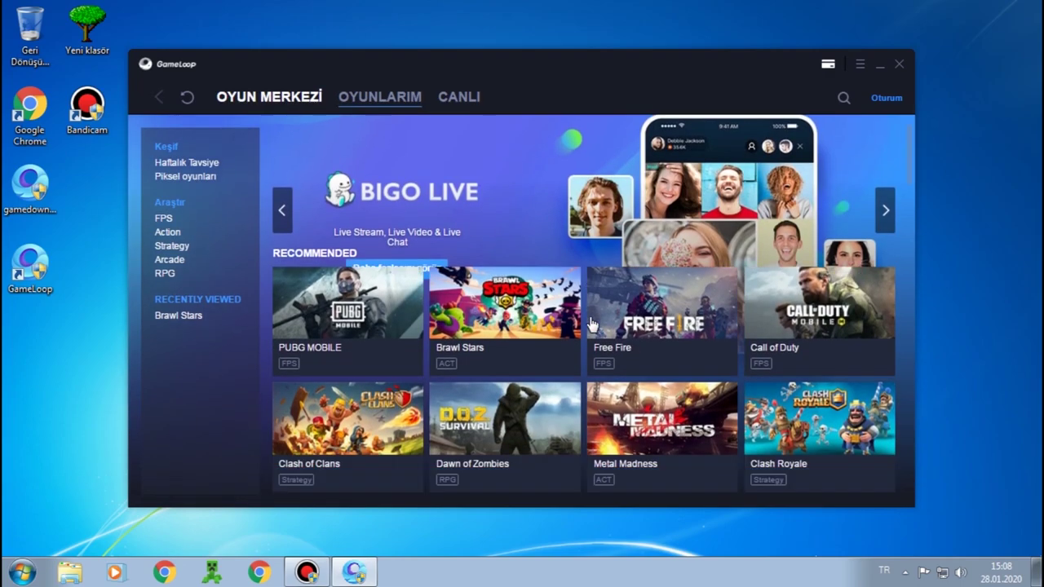
scroll(592, 323, down, 8)
scroll(595, 323, down, 7)
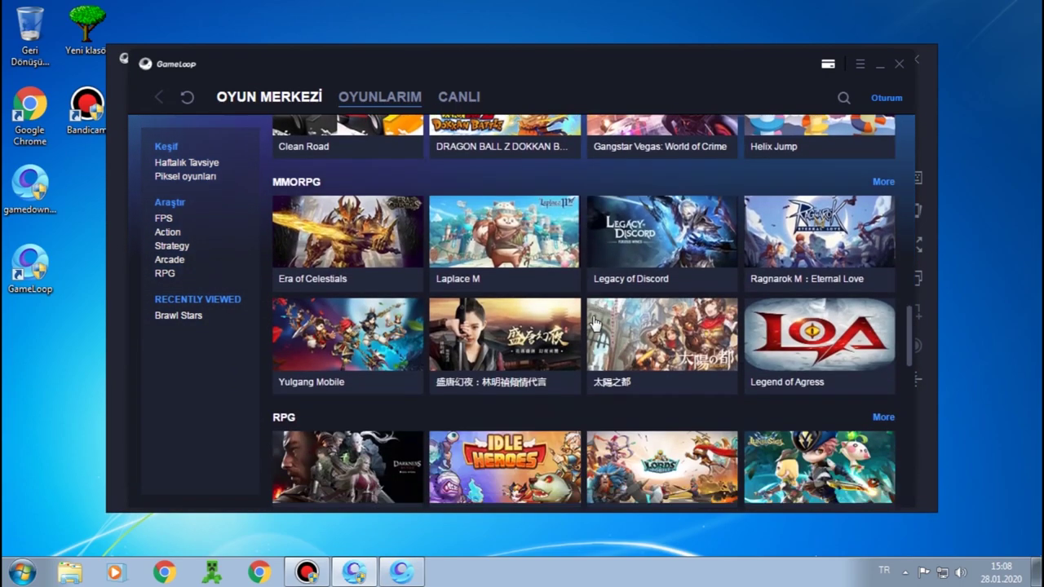
scroll(595, 328, down, 2)
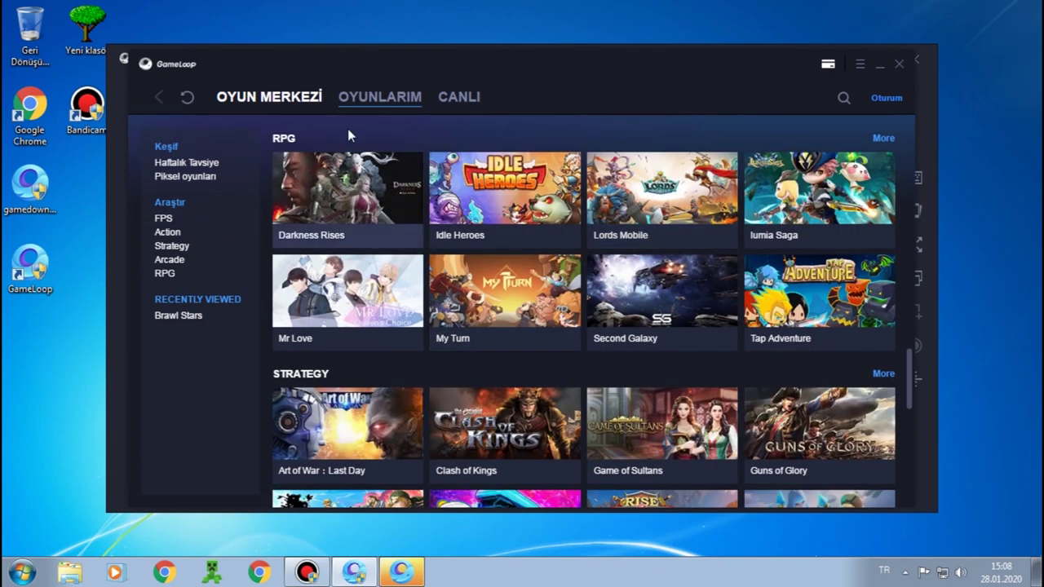
click(380, 98)
click(400, 571)
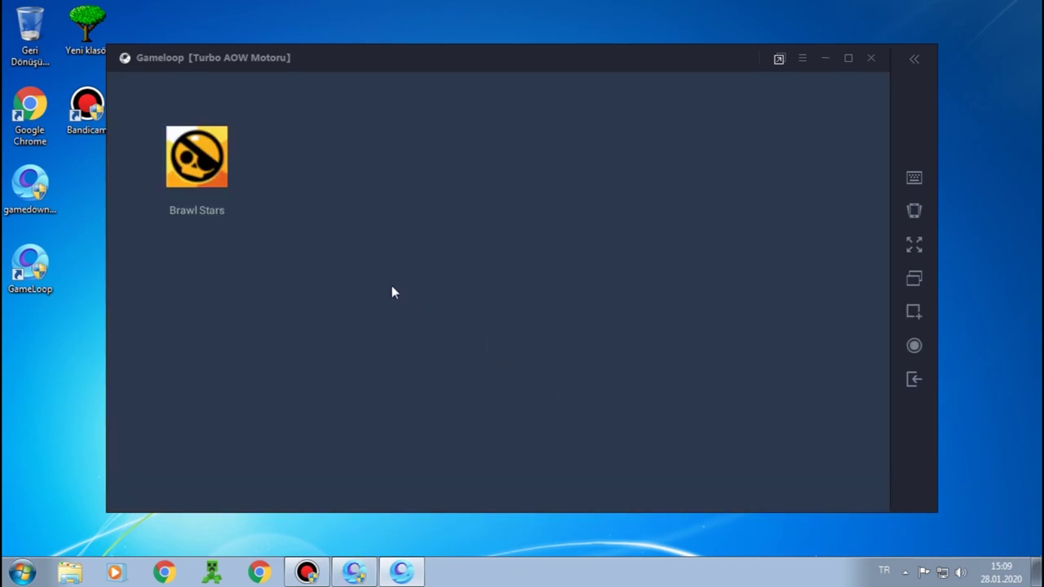
- Launch Brawl Stars to see its update prompt, then exit the emulator with Evet
click(223, 169)
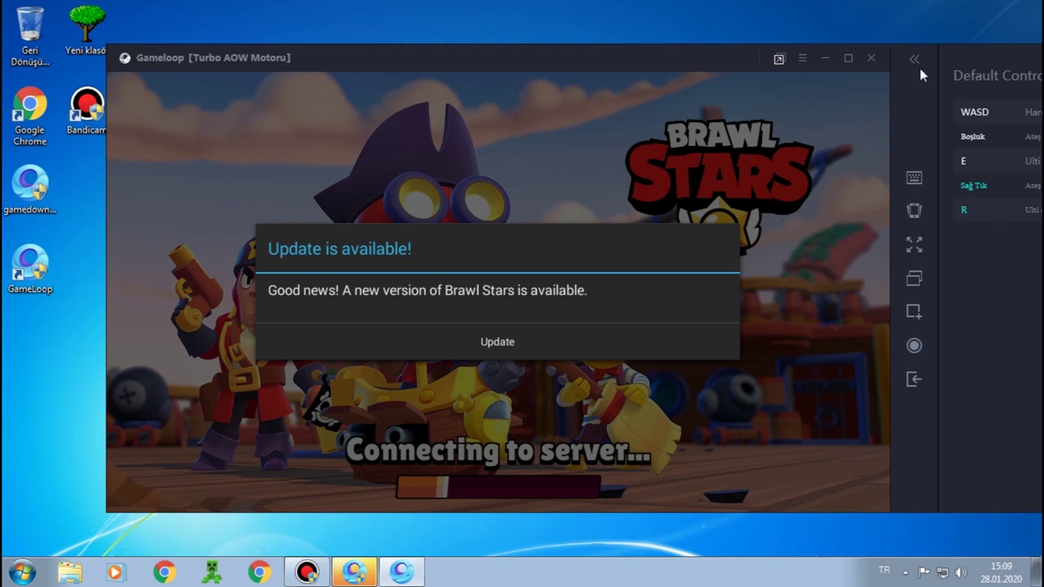
click(871, 58)
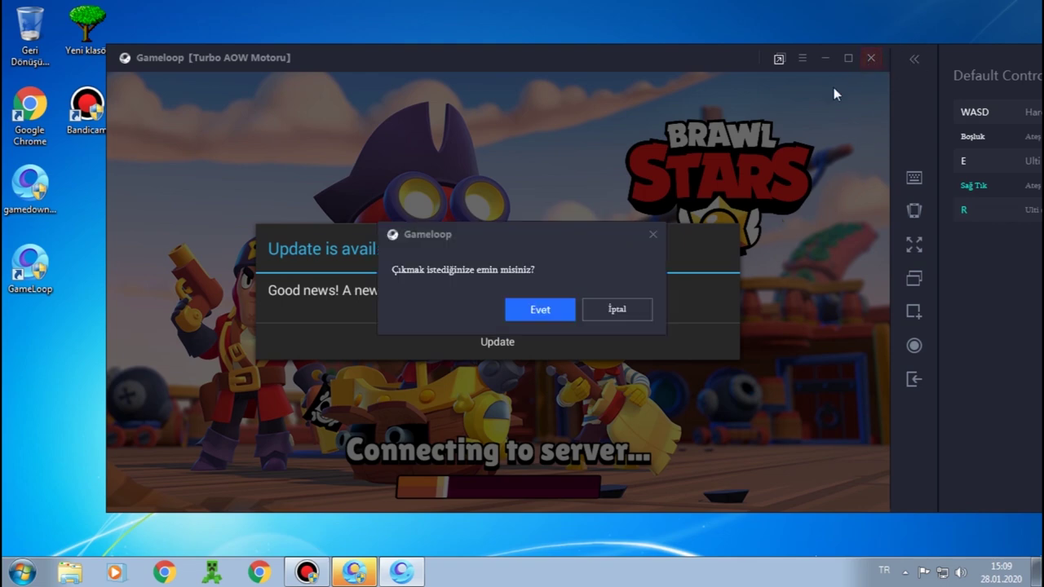
click(540, 310)
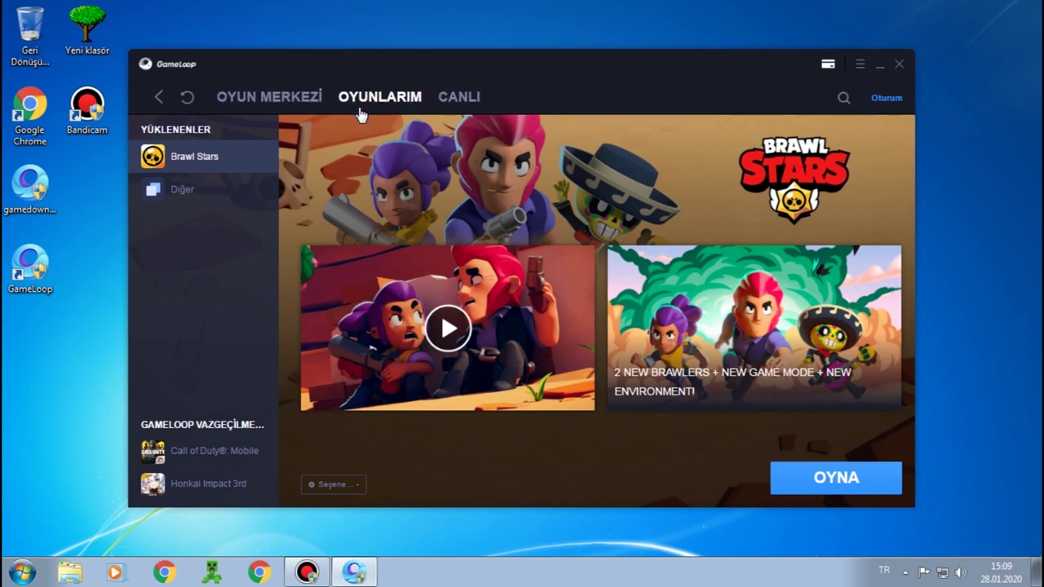
- Install Google Installer from the Diğer section of the sidebar
click(165, 202)
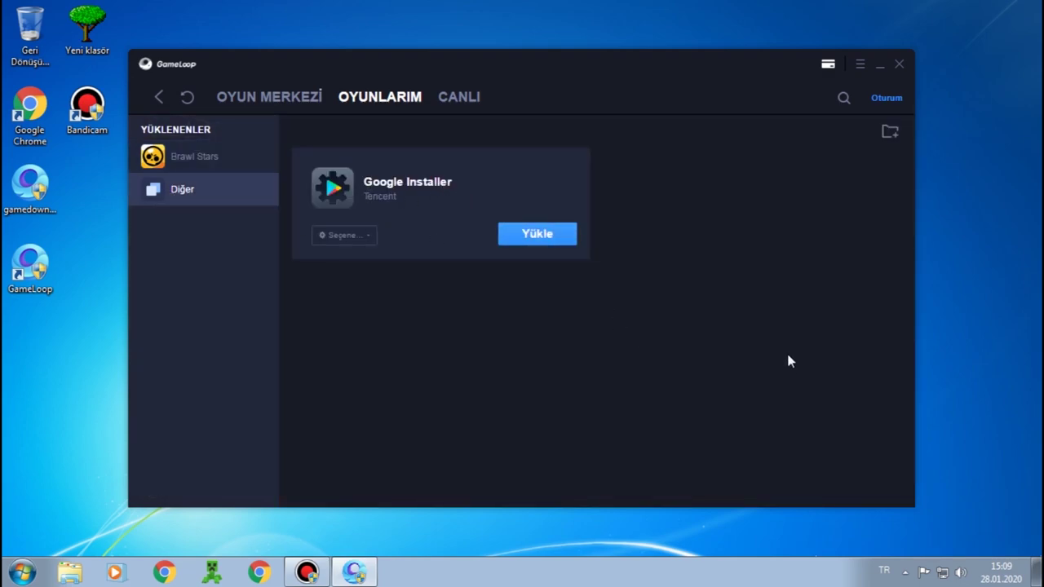
click(505, 236)
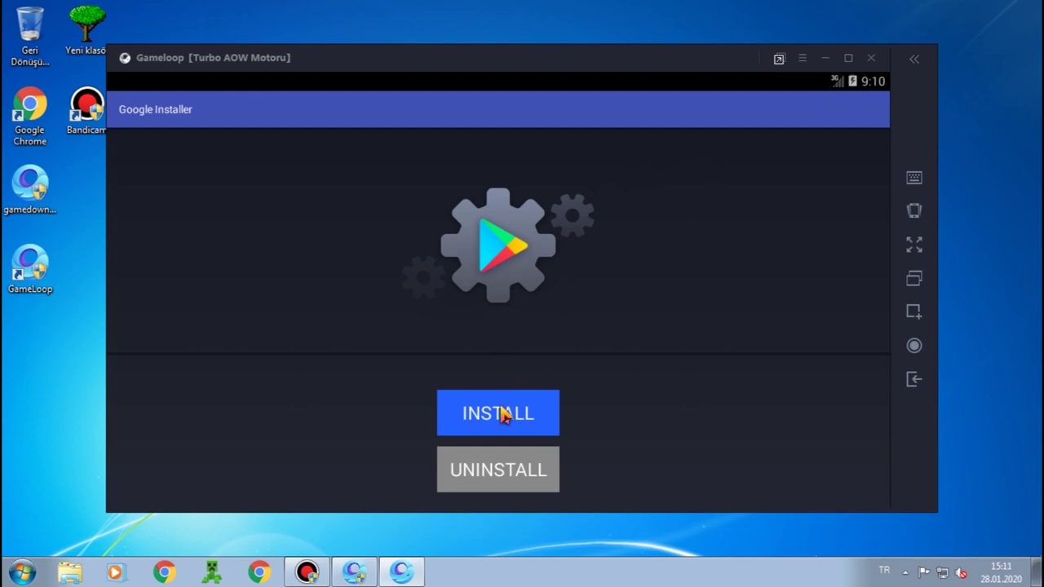
- Install the Google services, confirm the emulator reboot, and select Brawl Stars in GameLoop
click(484, 422)
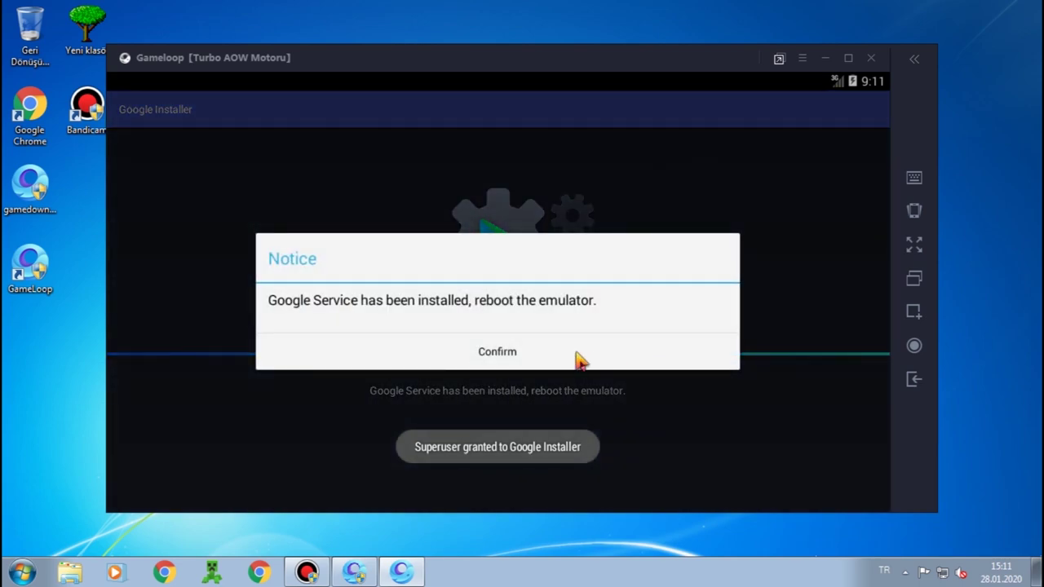
click(514, 351)
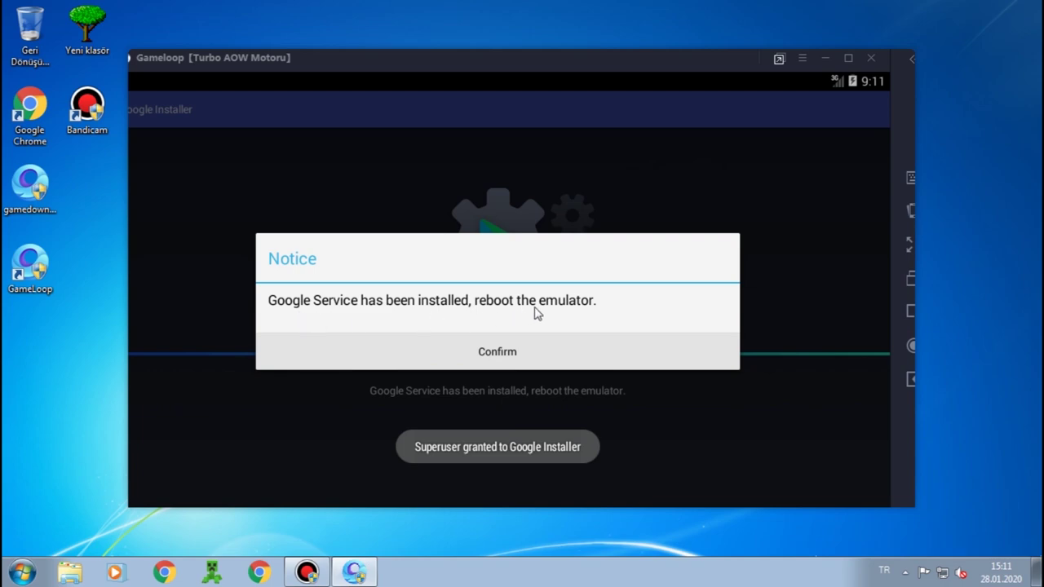
click(354, 574)
click(354, 573)
click(354, 574)
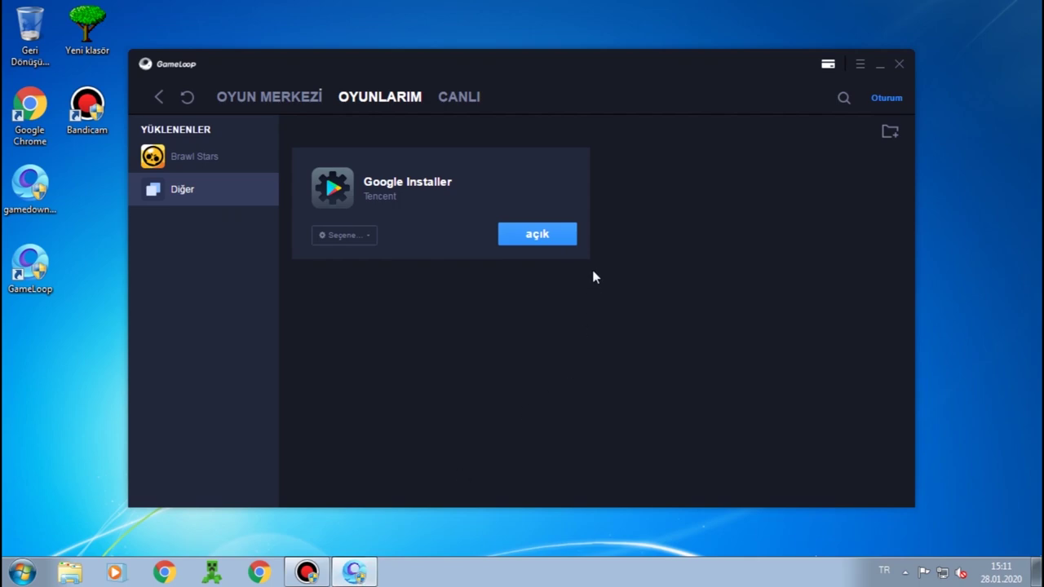
click(219, 160)
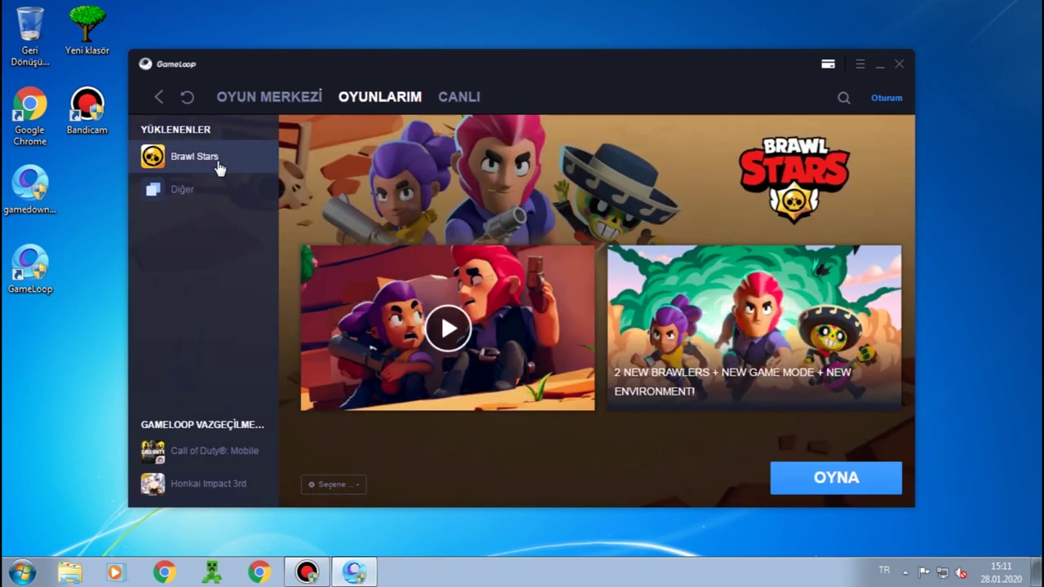
- Accept the Brawl Stars update via Play Store (Always) and sign in with an existing Google account's e-mail
click(203, 190)
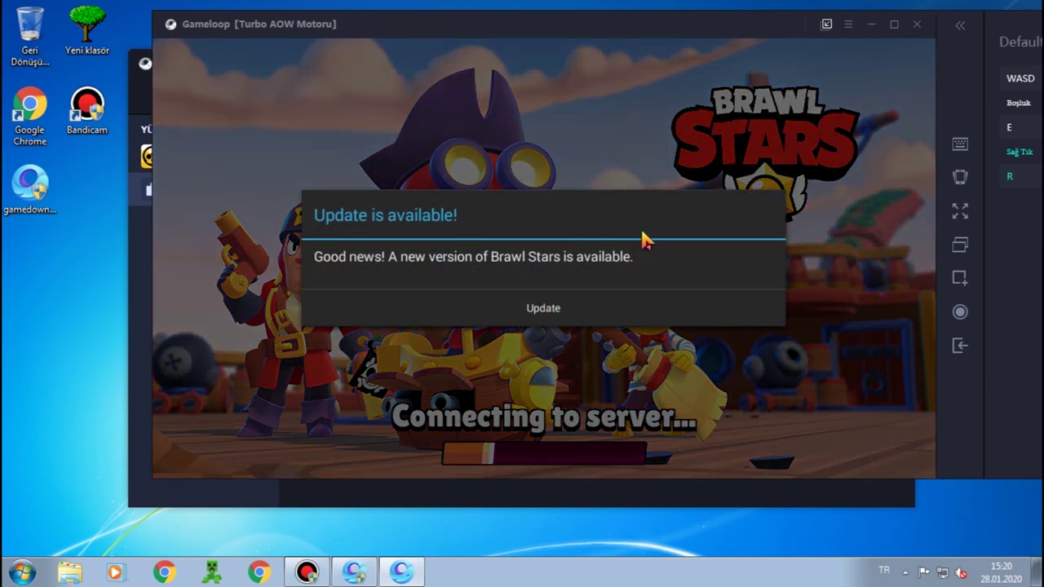
click(581, 311)
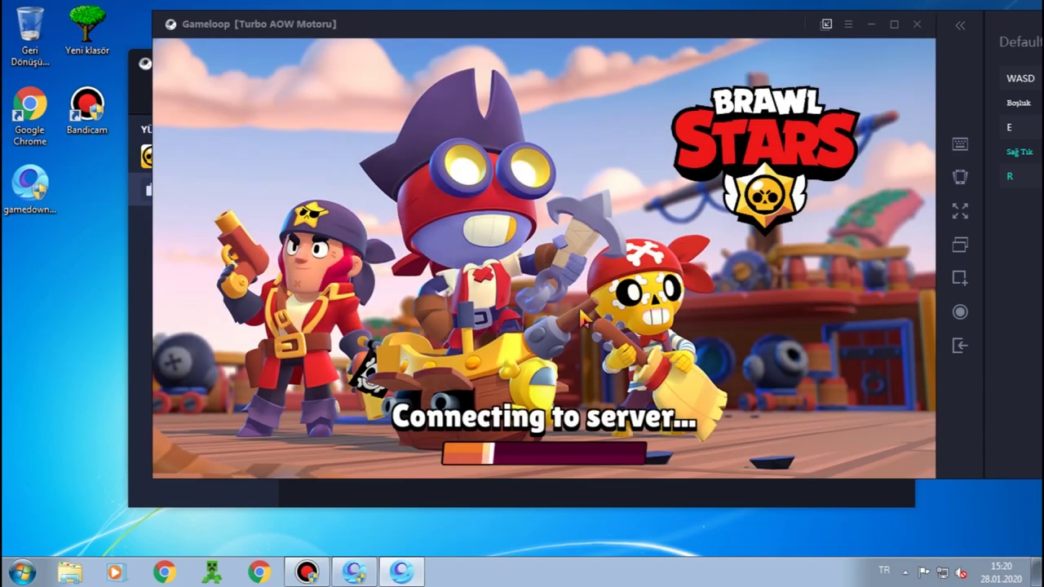
click(416, 323)
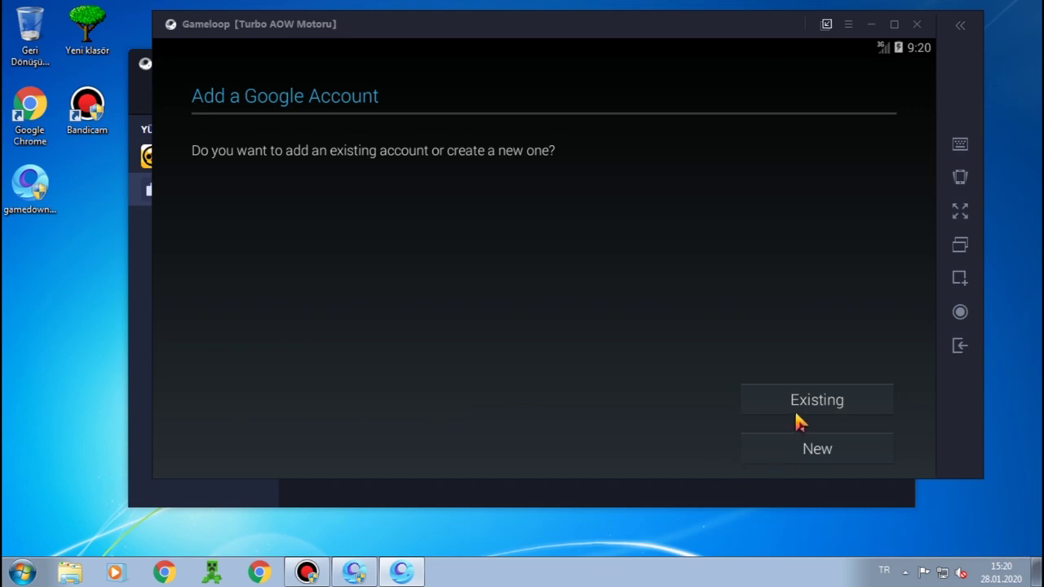
click(809, 413)
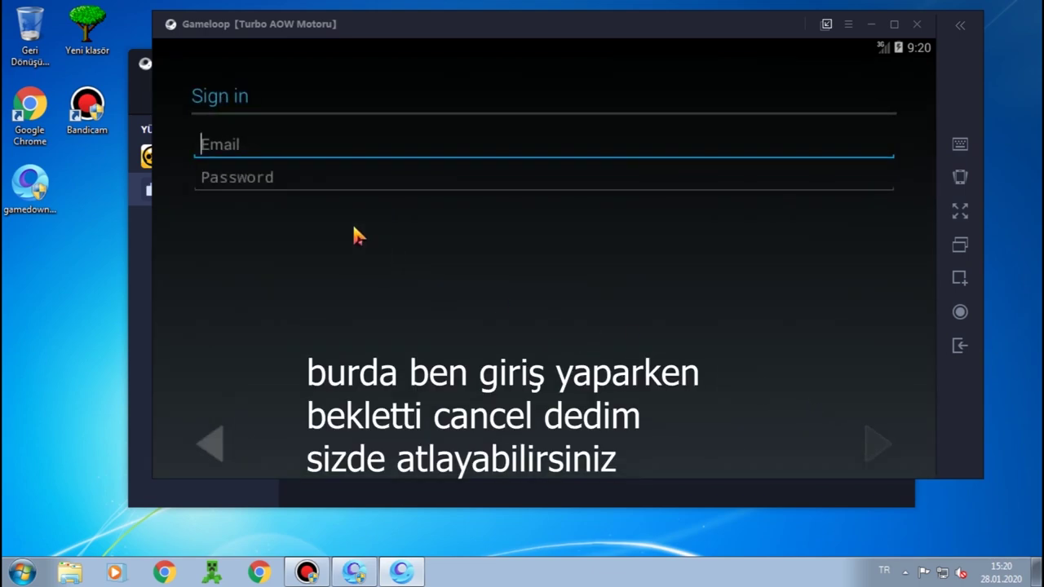
text(sevim)
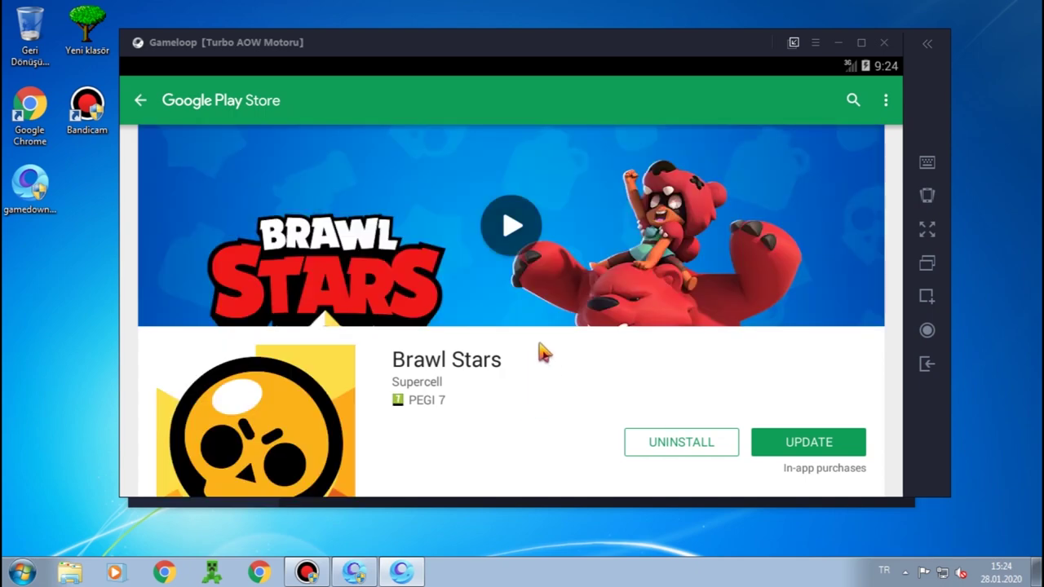
- Maximize the emulator and start the Brawl Stars update from its Play Store page
click(865, 44)
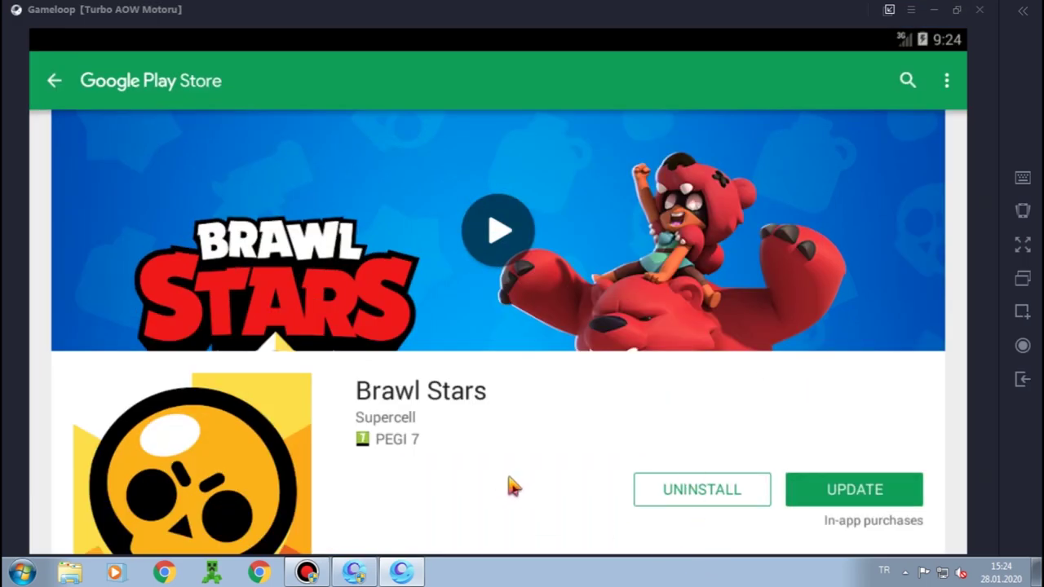
scroll(522, 481, down, 1)
scroll(783, 424, down, 5)
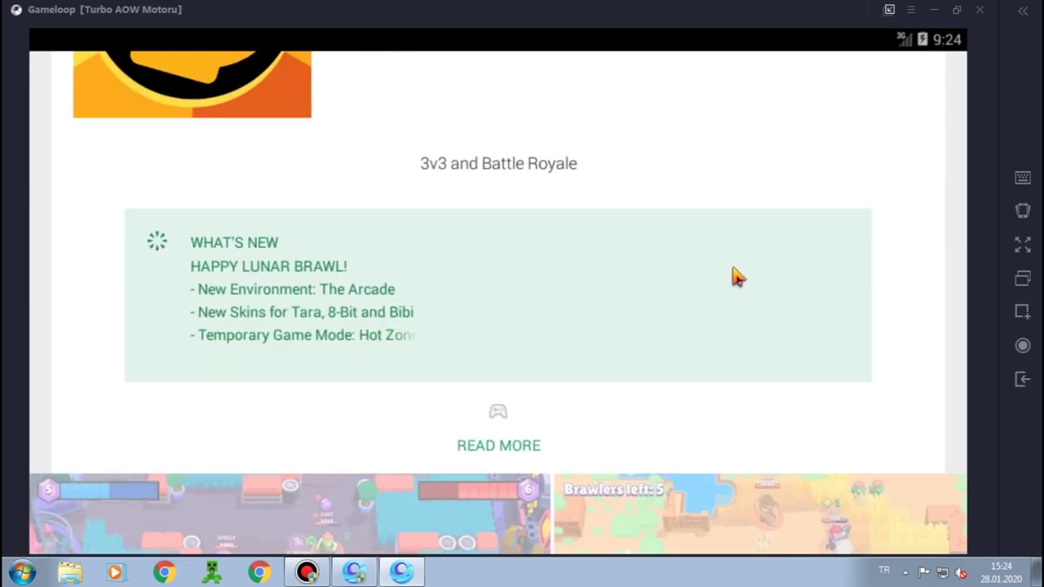
scroll(751, 314, up, 4)
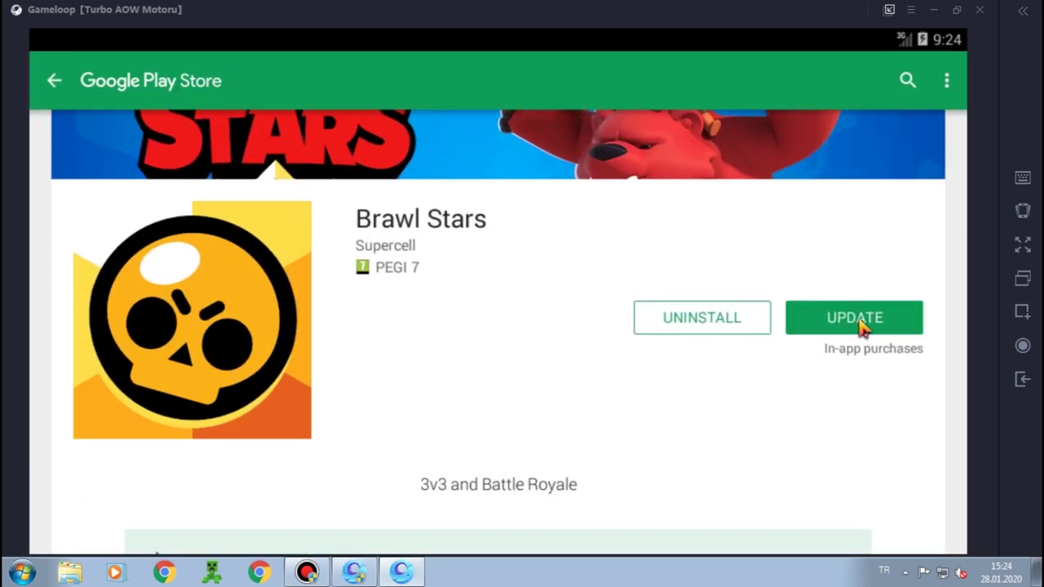
click(861, 322)
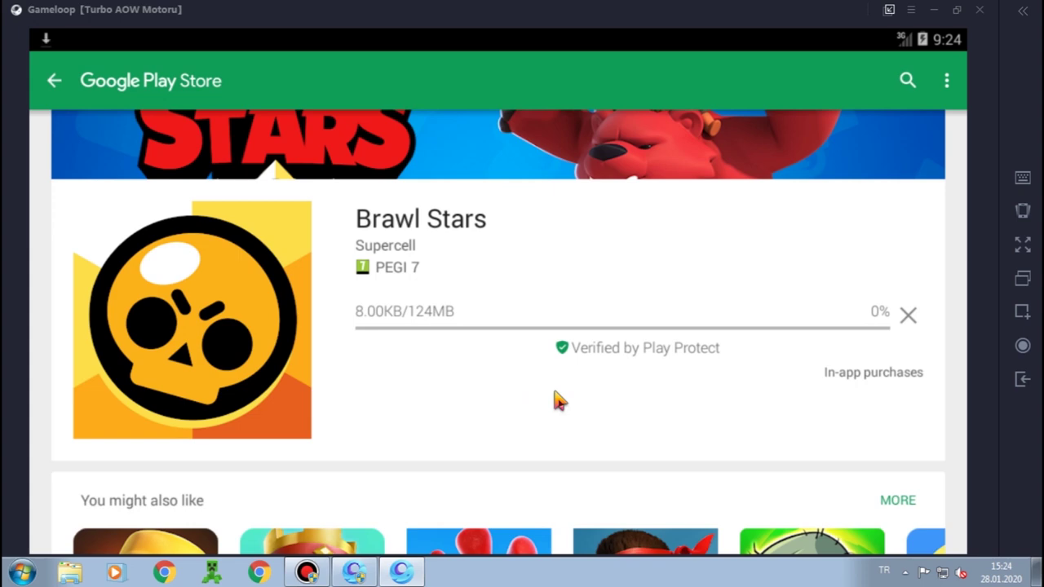
- Check the update's progress in the notification shade and wait until the download finishes
drag(124, 46, 133, 98)
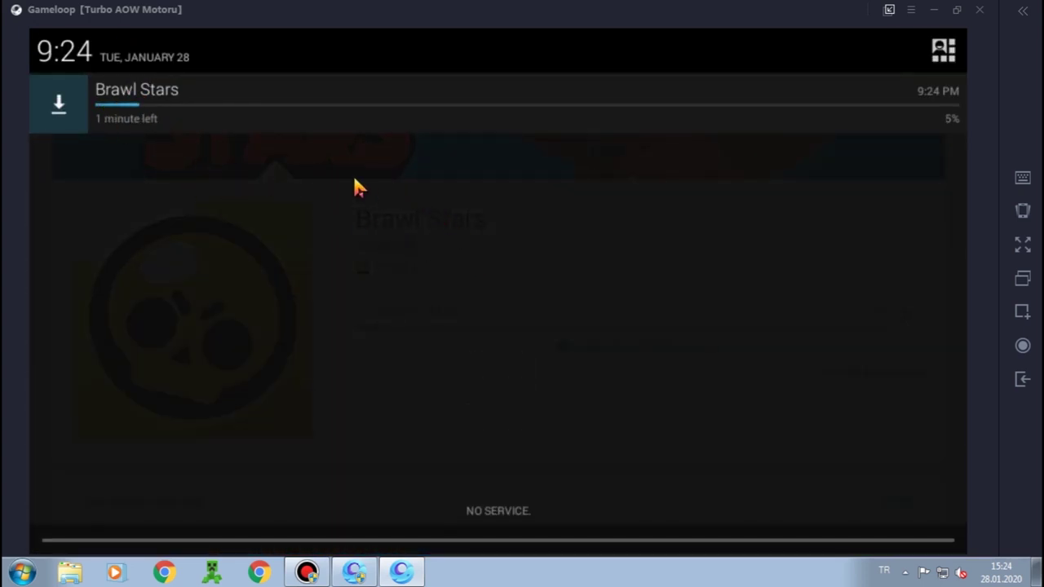
drag(518, 517, 457, 209)
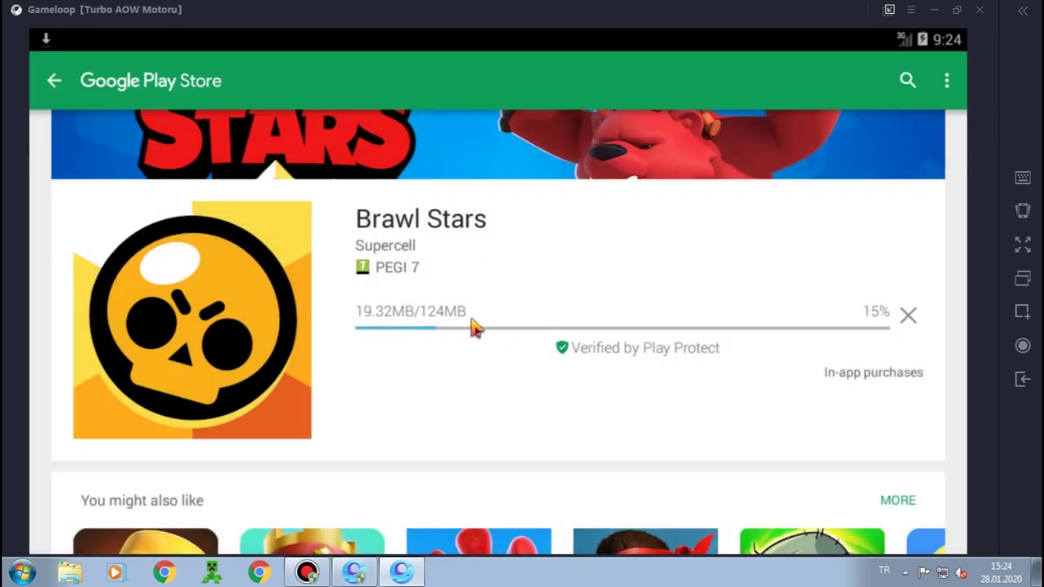
scroll(463, 331, down, 5)
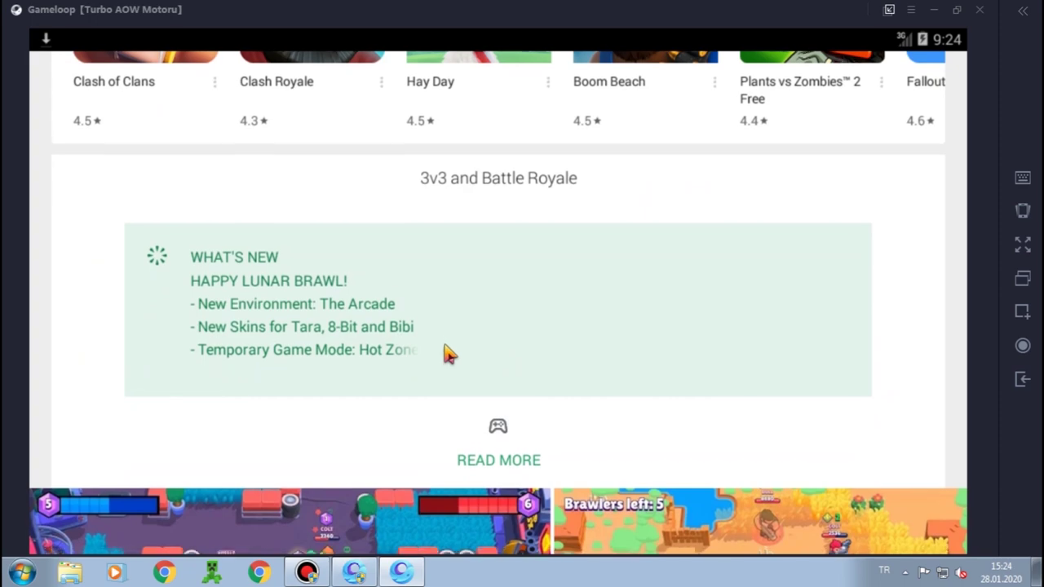
scroll(482, 368, down, 3)
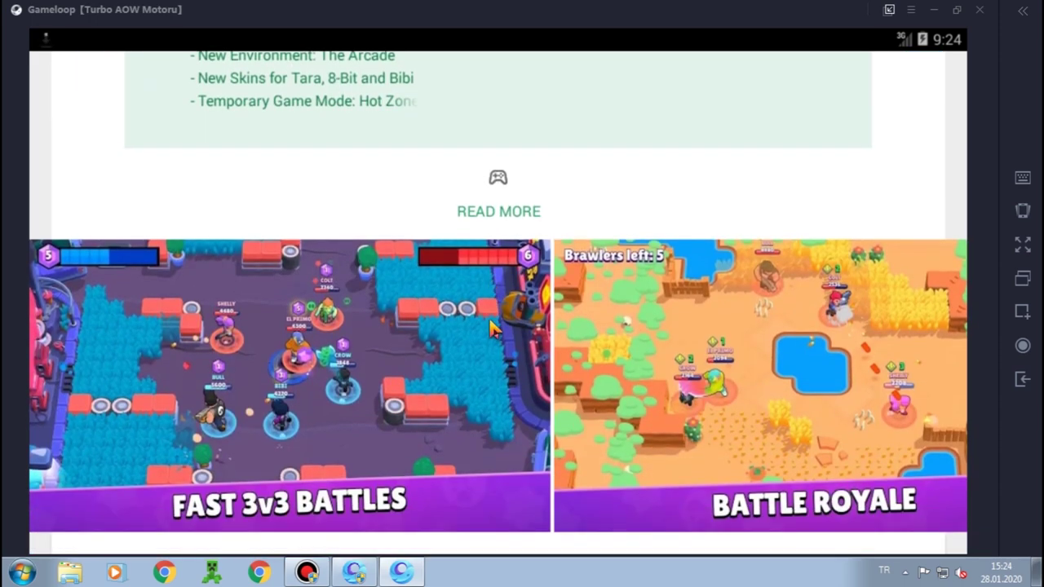
scroll(547, 390, down, 5)
scroll(699, 364, up, 5)
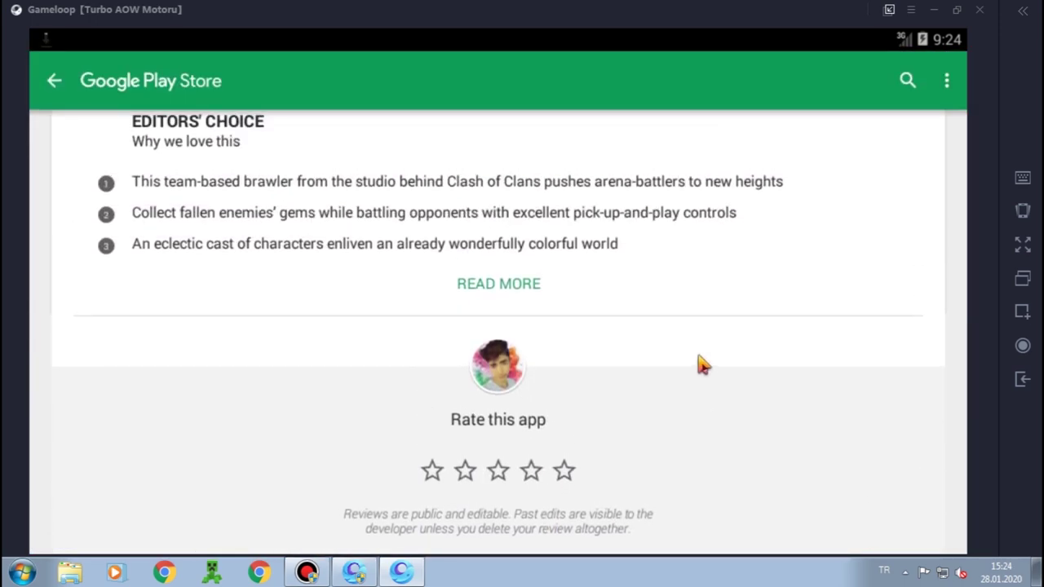
scroll(613, 432, up, 8)
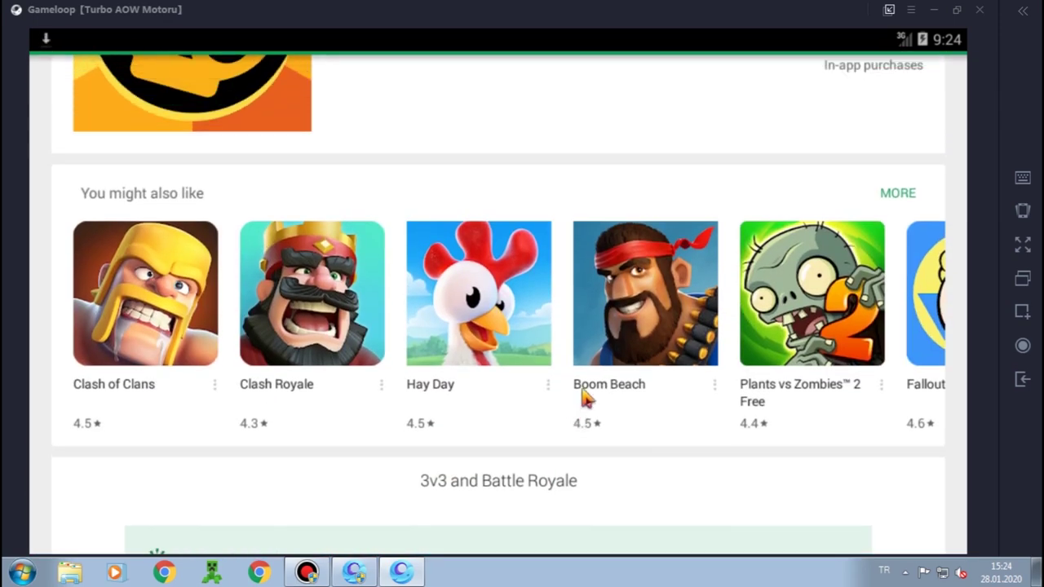
scroll(600, 326, up, 2)
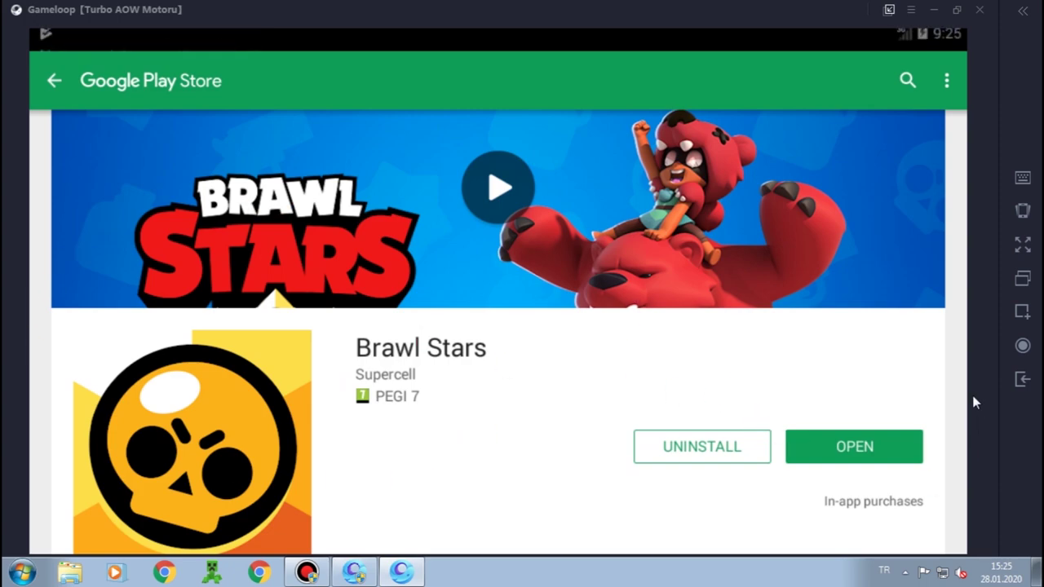
- Open the updated Brawl Stars from its Play Store page
click(855, 457)
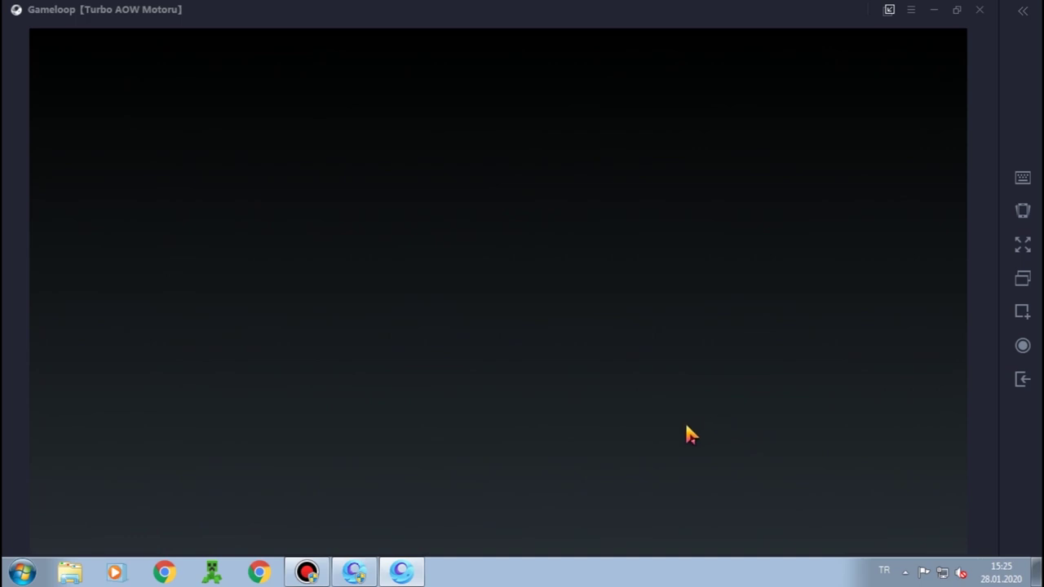